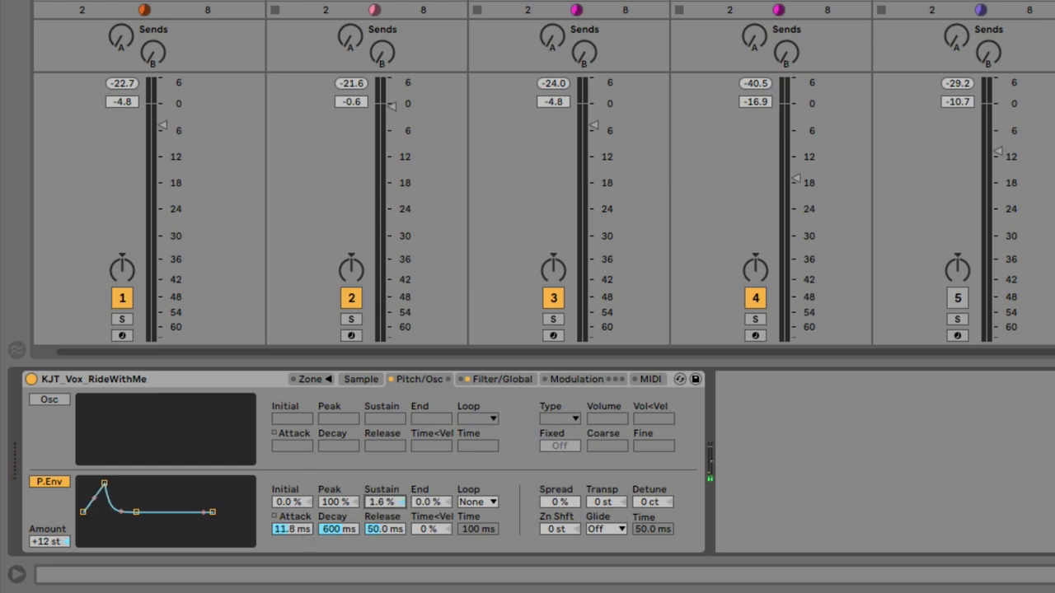
- Set the pitch envelope's sustain to -100 % and decay to 3.23 s, and lower the computer keyboard by two octaves
{"action": "left_click_drag", "start_coordinate": [381, 502], "coordinate": [382, 560]}
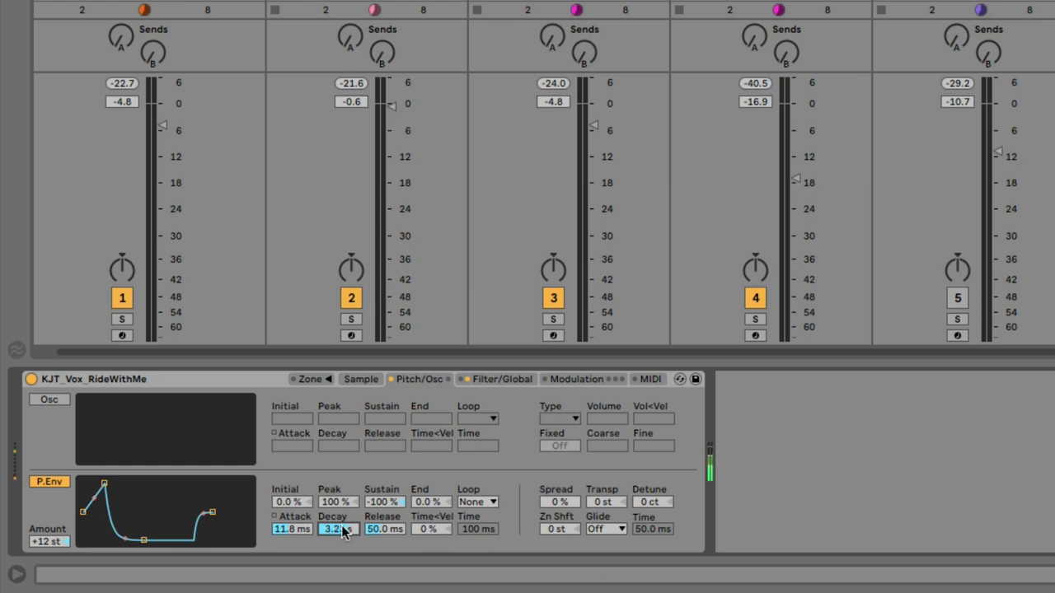
{"action": "key", "text": "z"}
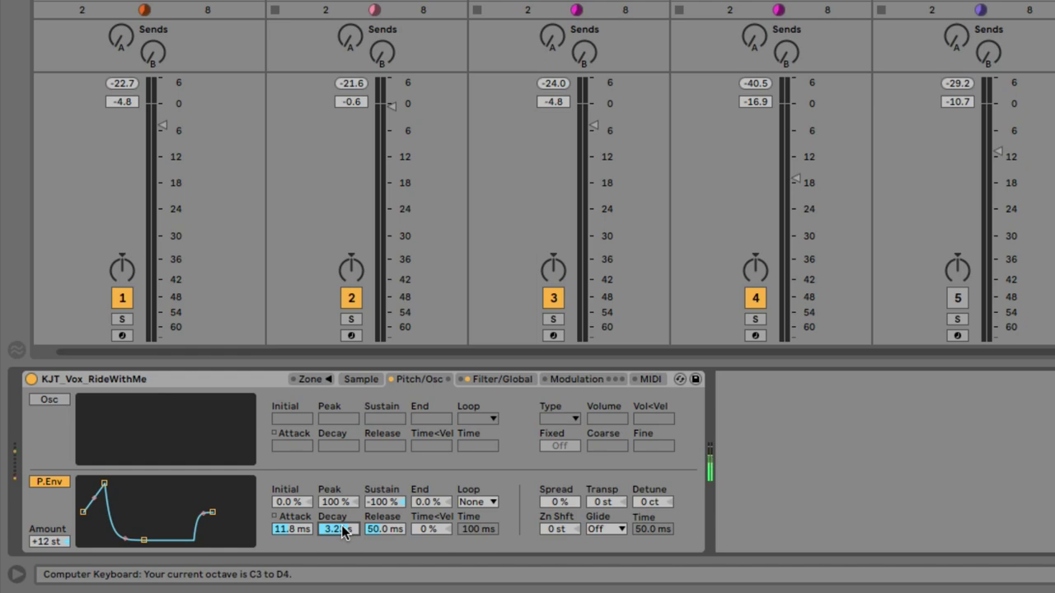
{"action": "key", "text": "z"}
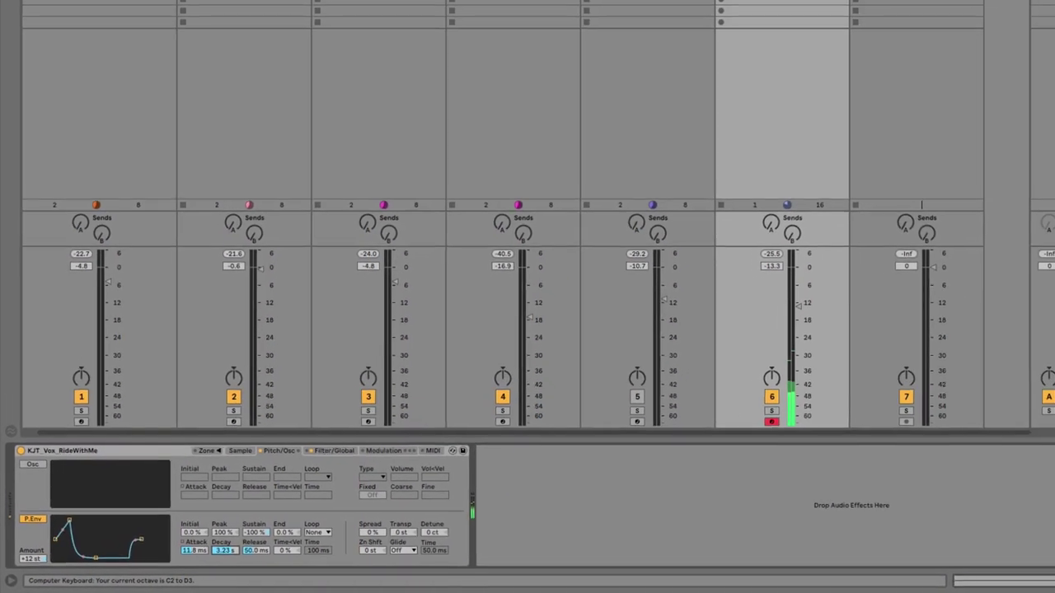
- Create an empty MIDI clip in the fourth slot of the KJT_Vox_RideWithMe track and set its loop length to 4 bars
{"action": "double_click", "coordinate": [653, 59]}
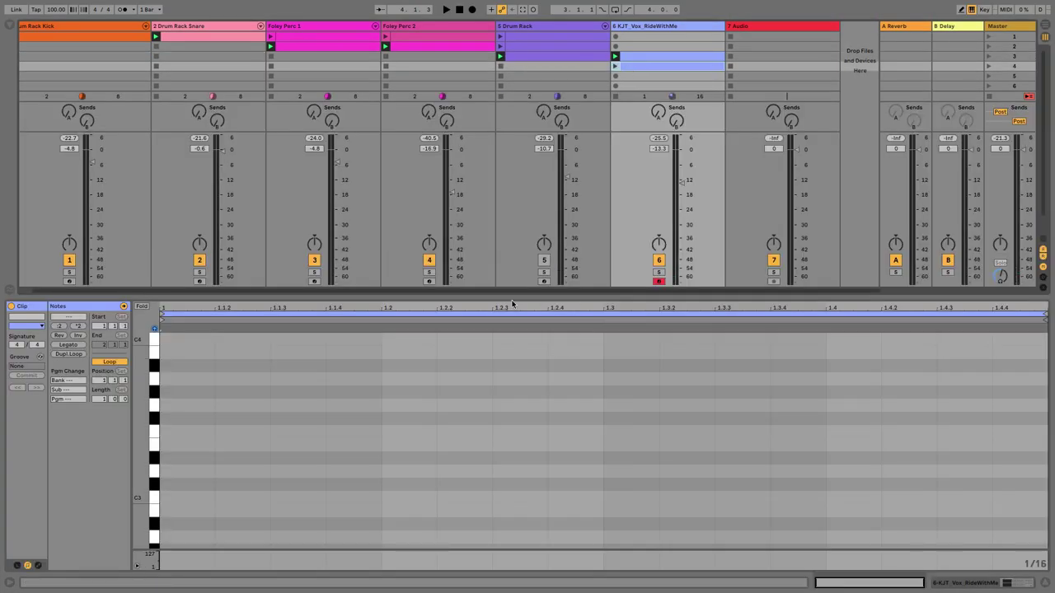
{"action": "left_click_drag", "start_coordinate": [521, 295], "coordinate": [511, 242]}
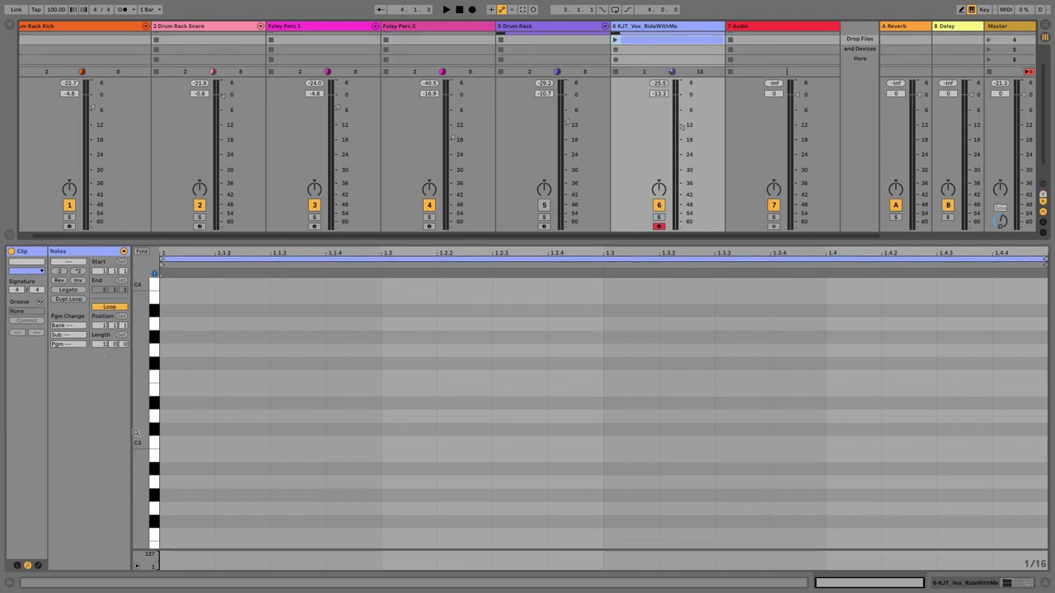
{"action": "scroll", "coordinate": [309, 332], "scroll_direction": "down", "scroll_amount": 1}
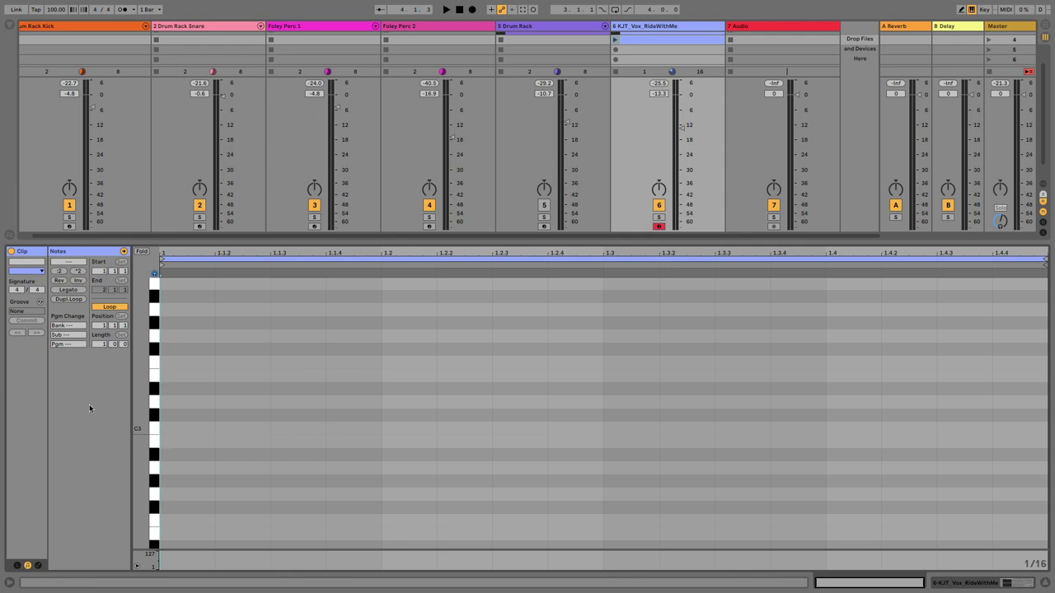
{"action": "type", "text": "4"}
{"action": "key", "text": "Return"}
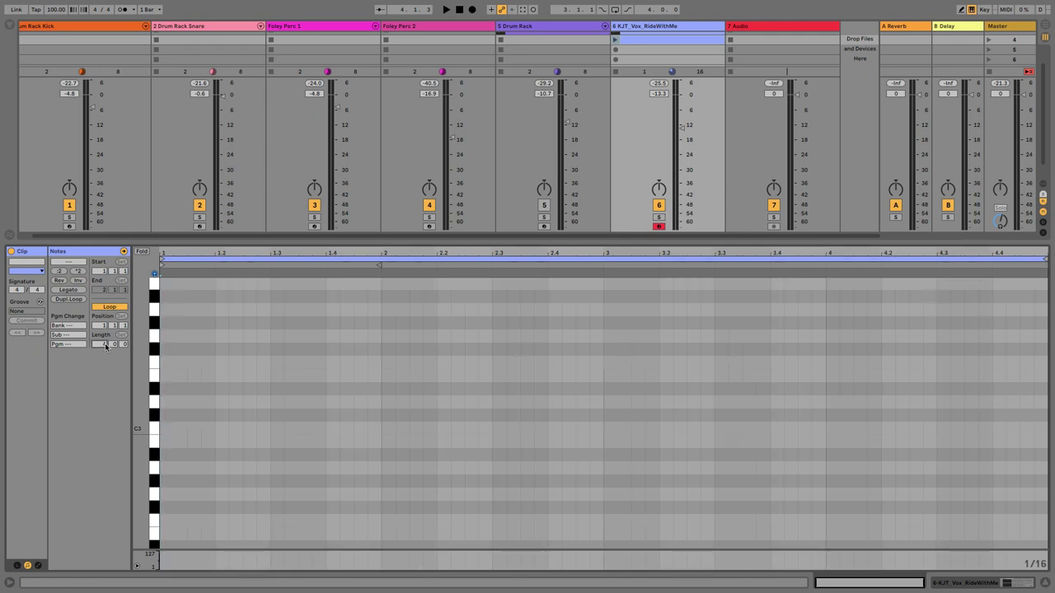
- Launch the new clip and add a C3 note spanning 1.1.3 to 1.3.1
{"action": "key", "text": "space"}
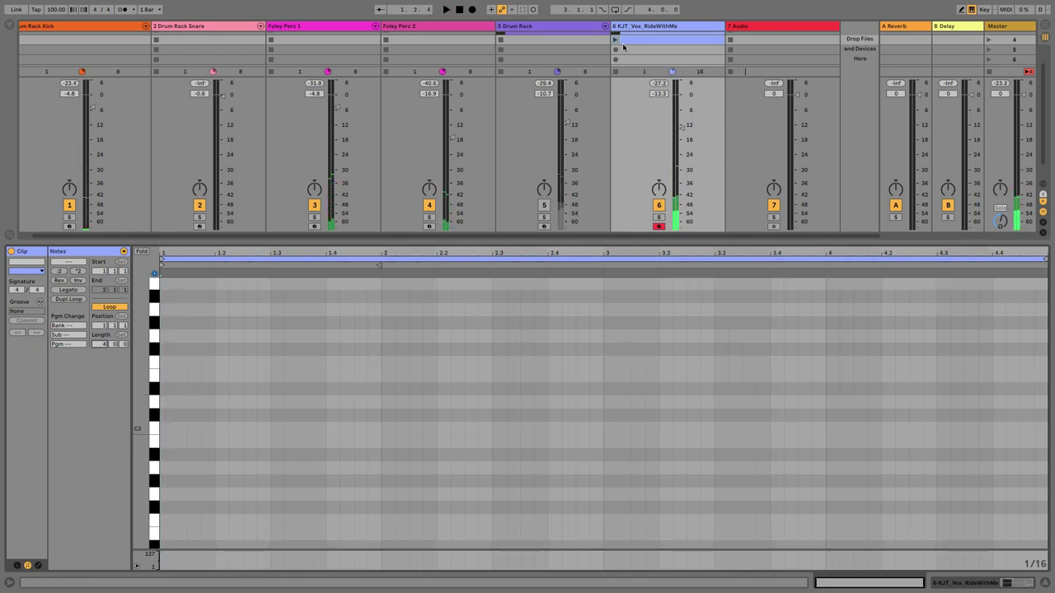
{"action": "left_click", "coordinate": [615, 40]}
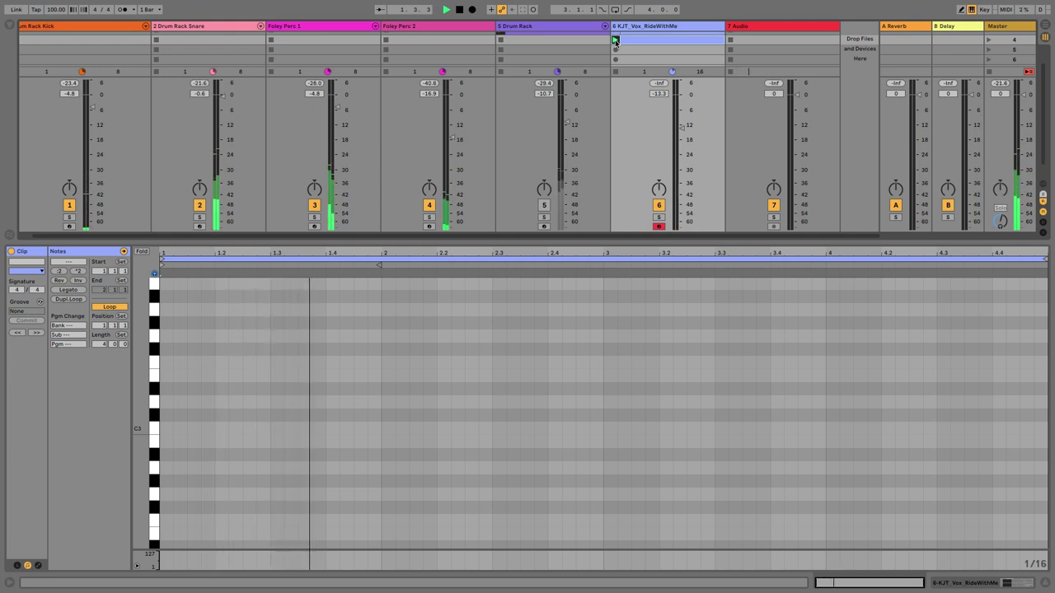
{"action": "left_click", "coordinate": [196, 429]}
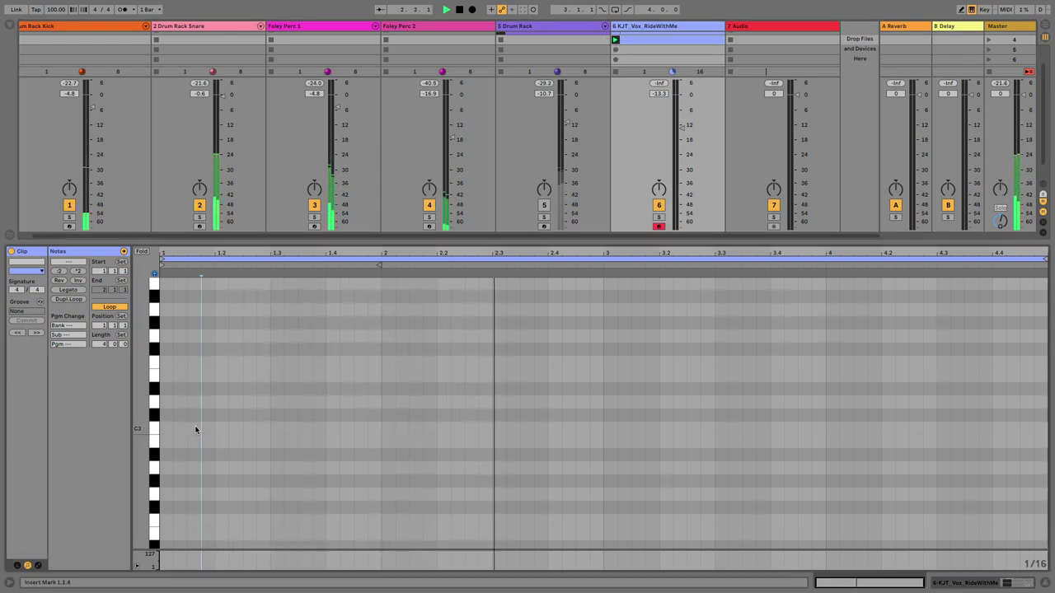
{"action": "double_click", "coordinate": [196, 429]}
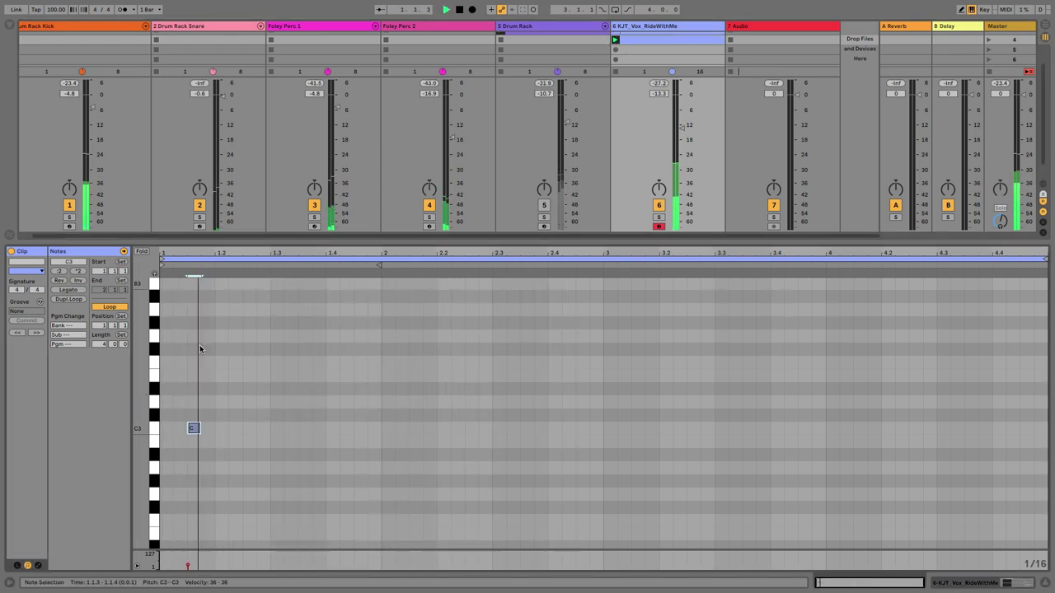
{"action": "left_click_drag", "start_coordinate": [199, 429], "coordinate": [271, 430]}
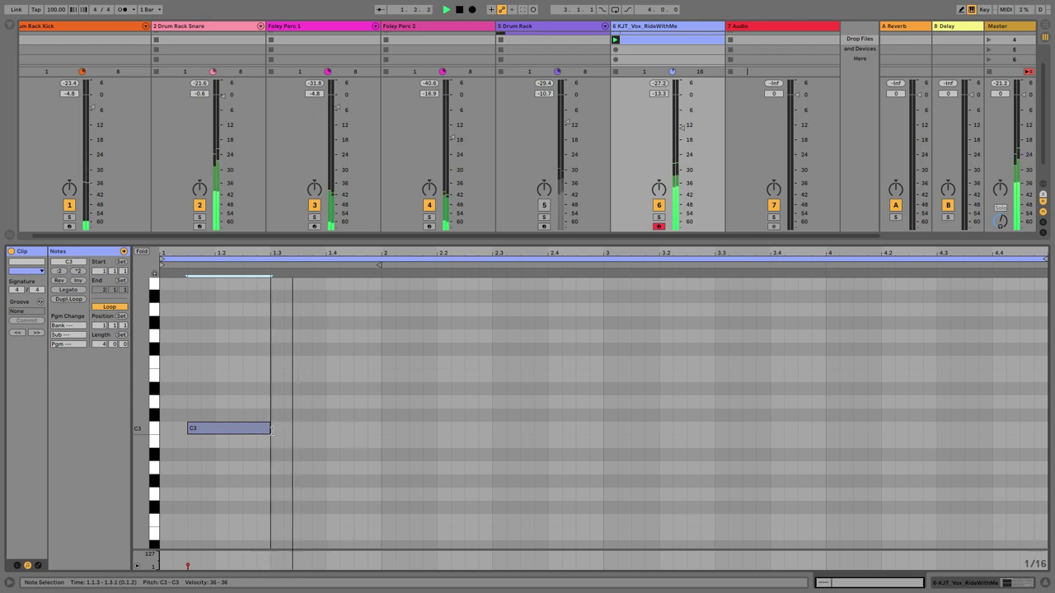
- Add an F2 note spanning 1.4.1 to 2.1.1 in the clip
{"action": "double_click", "coordinate": [305, 415]}
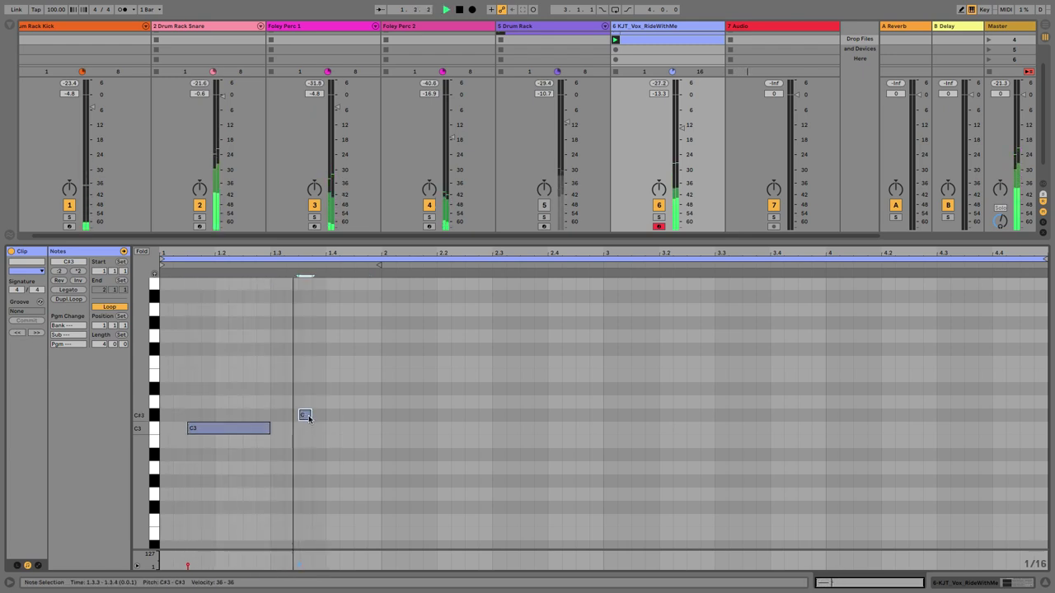
{"action": "left_click_drag", "start_coordinate": [308, 417], "coordinate": [377, 454]}
{"action": "scroll", "coordinate": [346, 404], "scroll_direction": "down", "scroll_amount": 3}
{"action": "left_click_drag", "start_coordinate": [330, 386], "coordinate": [362, 462]}
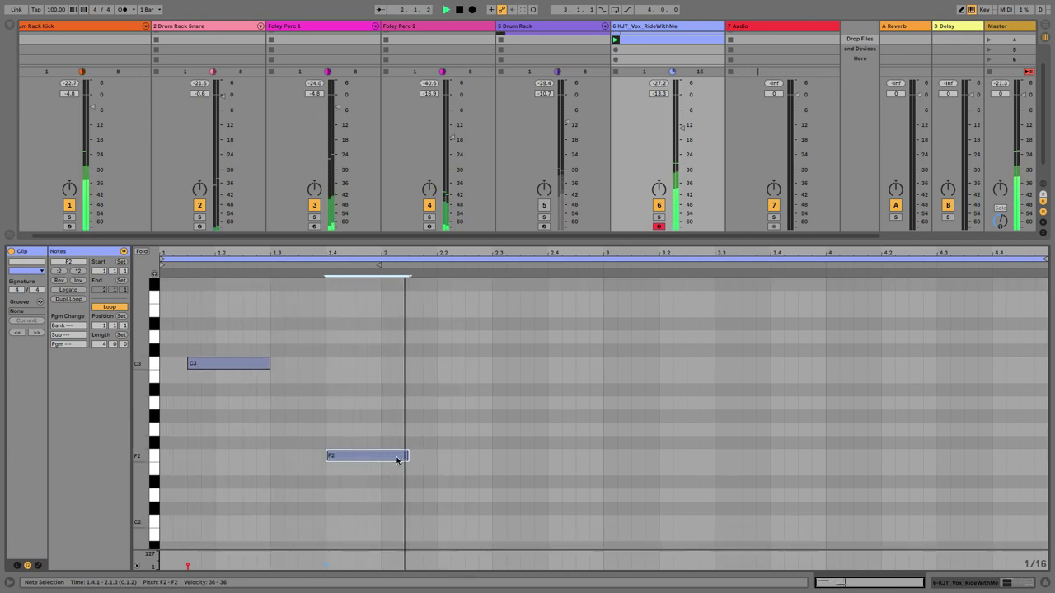
{"action": "left_click_drag", "start_coordinate": [397, 459], "coordinate": [378, 459]}
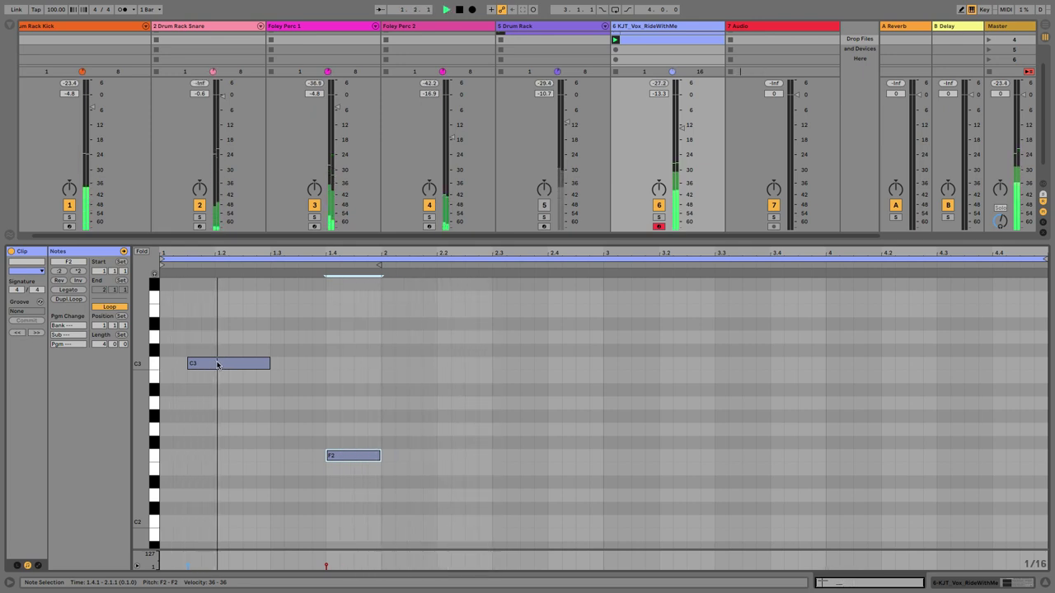
- Duplicate the C3 note to 2.1.3 and set the KJT_Vox_RideWithMe track's volume to -16.0 dB
{"action": "left_click_drag", "start_coordinate": [216, 364], "coordinate": [435, 365]}
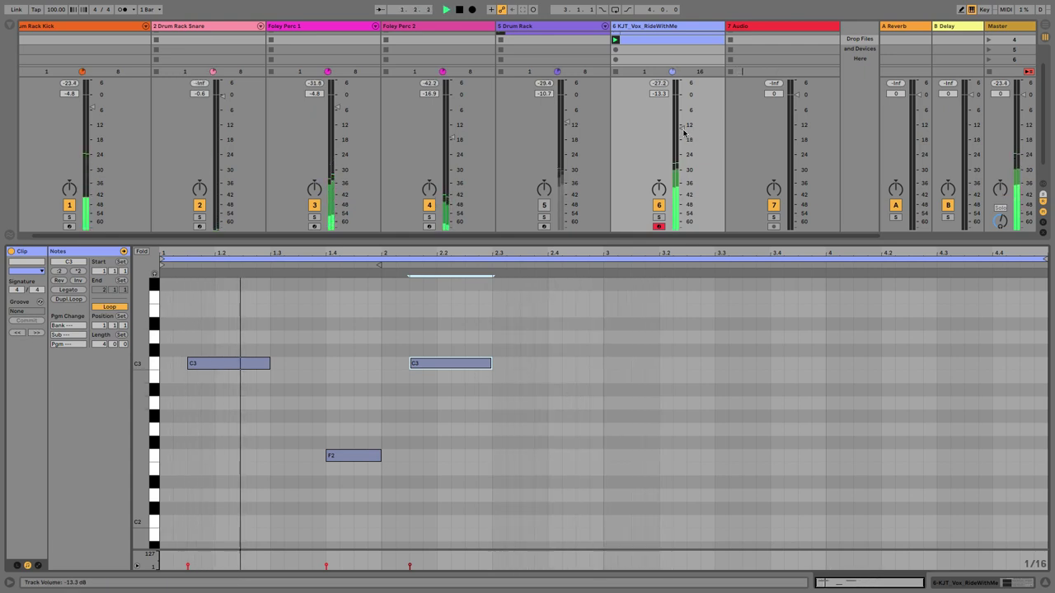
{"action": "left_click_drag", "start_coordinate": [683, 132], "coordinate": [683, 141]}
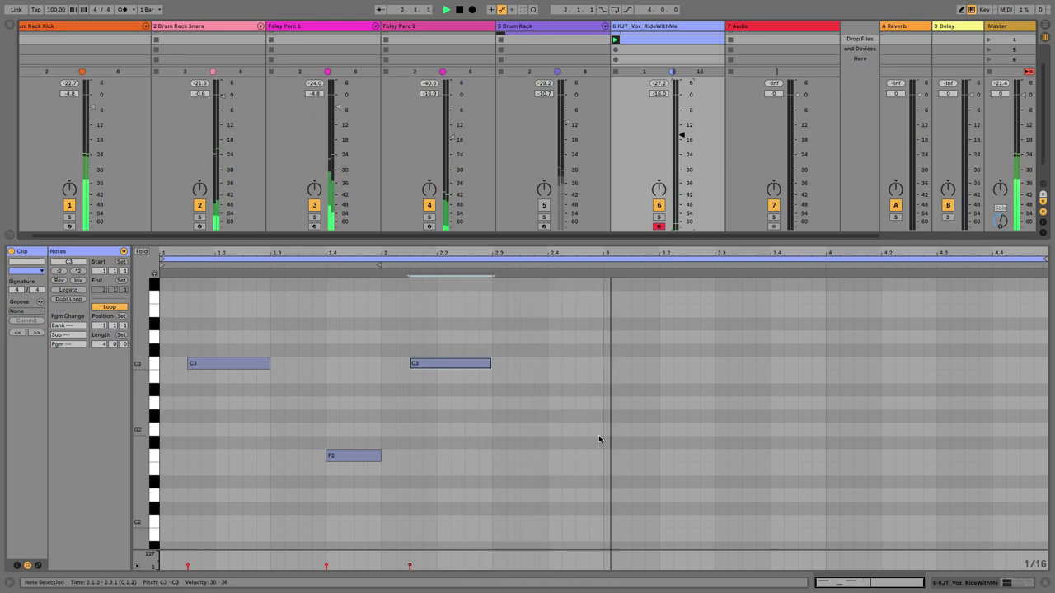
- Add a C2 note spanning 2.4.3 to 3.1.1 in the clip
{"action": "key", "text": "space"}
{"action": "double_click", "coordinate": [570, 508]}
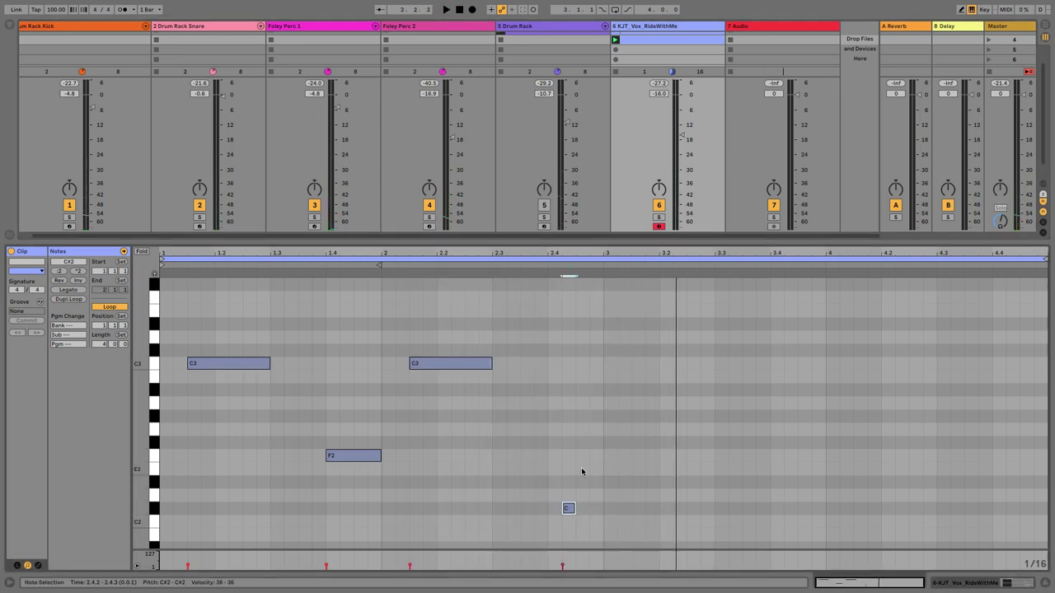
{"action": "scroll", "coordinate": [582, 471], "scroll_direction": "down", "scroll_amount": 3}
{"action": "key", "text": "space"}
{"action": "left_click_drag", "start_coordinate": [574, 442], "coordinate": [602, 455]}
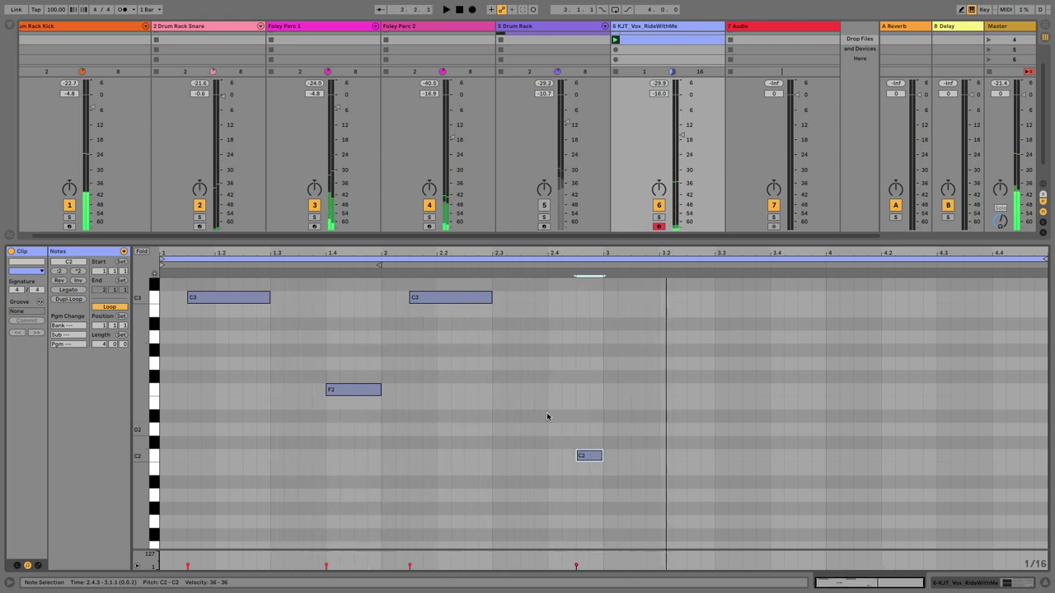
- Shorten the clip's loop to two bars, ending at 3.1.1
{"action": "left_click", "coordinate": [653, 273]}
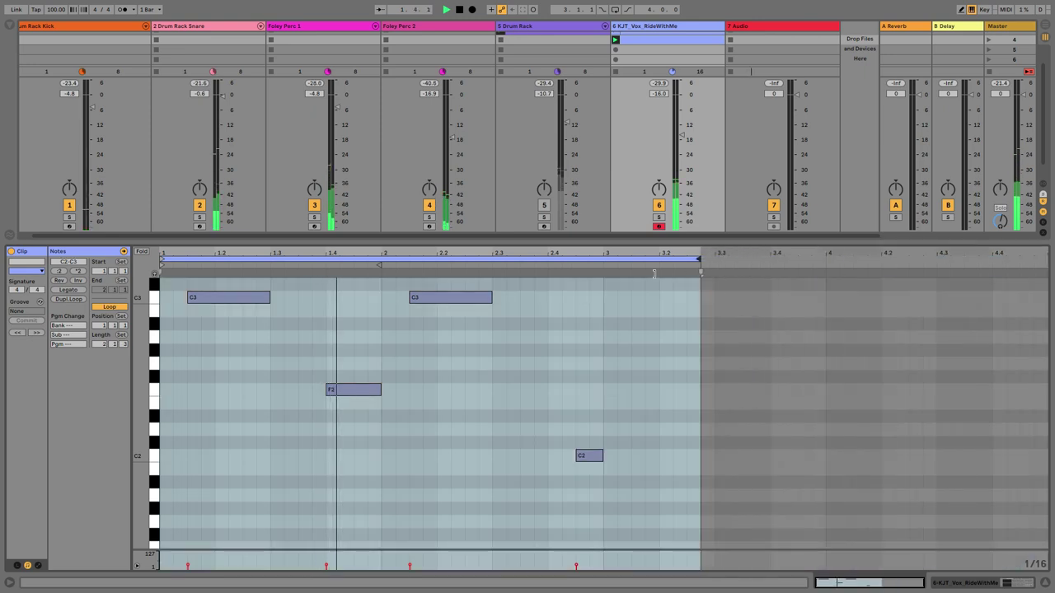
{"action": "left_click_drag", "start_coordinate": [654, 273], "coordinate": [556, 272]}
{"action": "key", "text": "plus"}
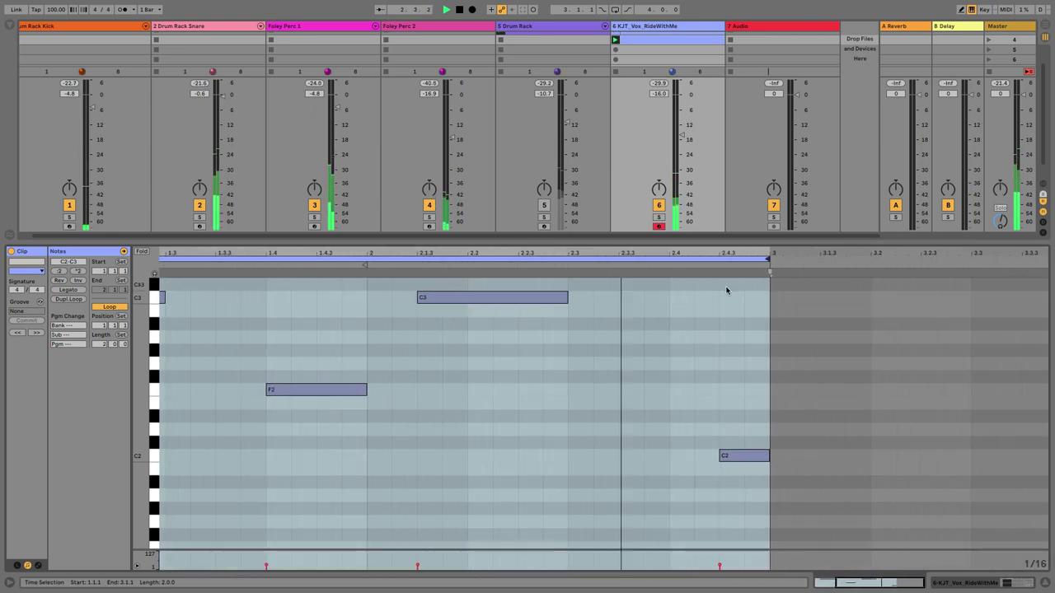
- Add a sixteenth-length F3 note at 2.3.4 and lower the KJT_Vox_RideWithMe track's volume to -17.5 dB
{"action": "scroll", "coordinate": [656, 315], "scroll_direction": "up", "scroll_amount": 2}
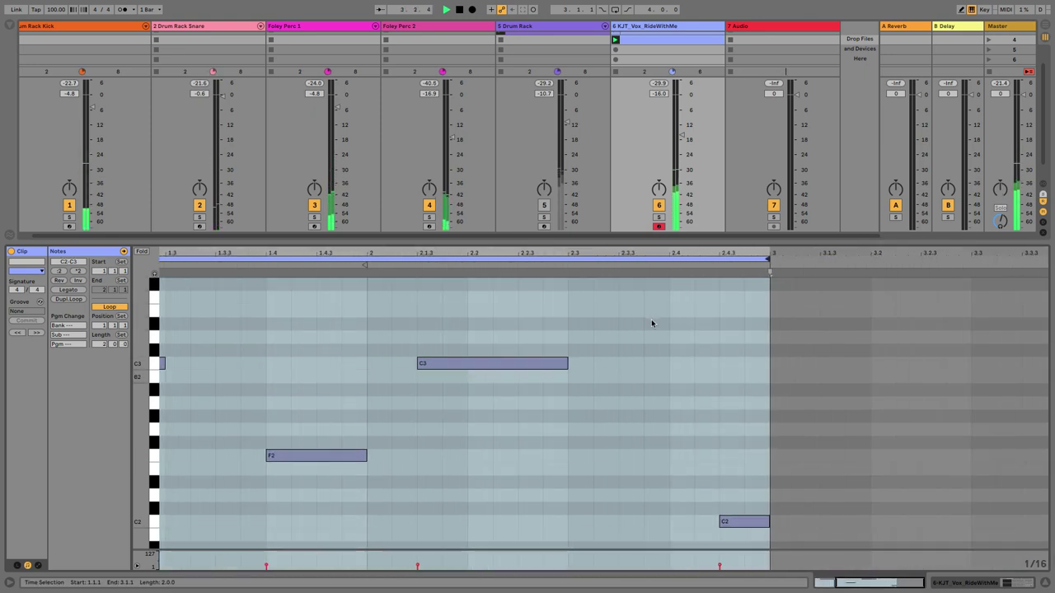
{"action": "scroll", "coordinate": [656, 316], "scroll_direction": "up", "scroll_amount": 2}
{"action": "left_click", "coordinate": [658, 311]}
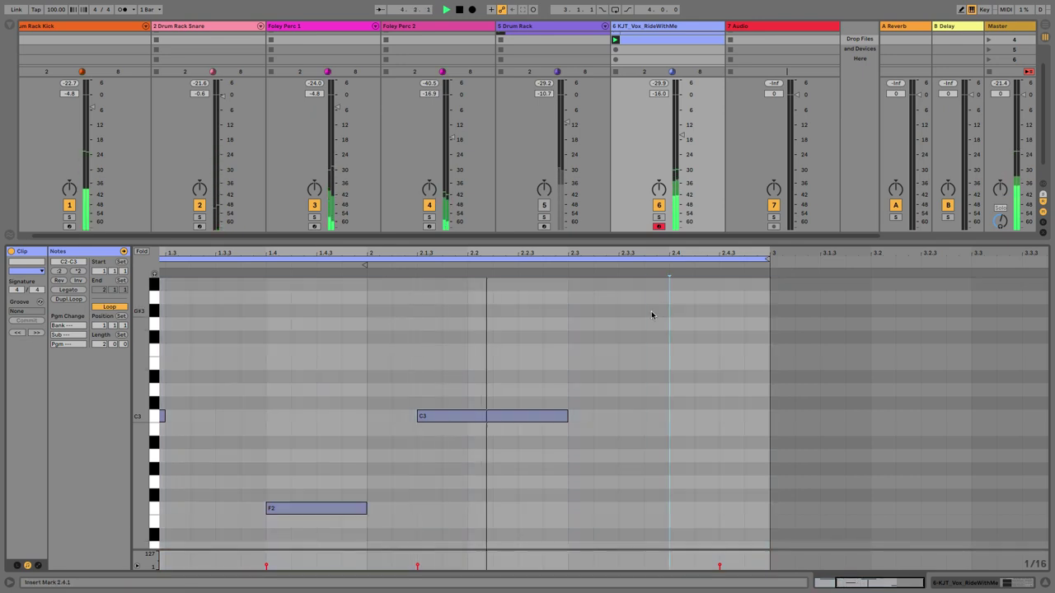
{"action": "double_click", "coordinate": [659, 310]}
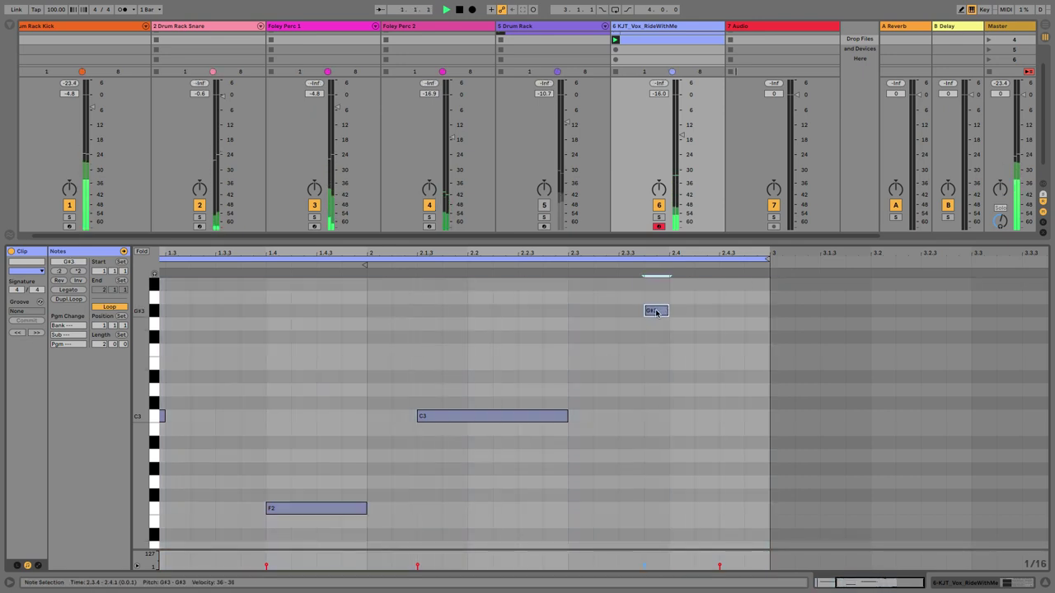
{"action": "left_click_drag", "start_coordinate": [657, 315], "coordinate": [662, 354]}
{"action": "key", "text": "space"}
{"action": "left_click", "coordinate": [642, 276]}
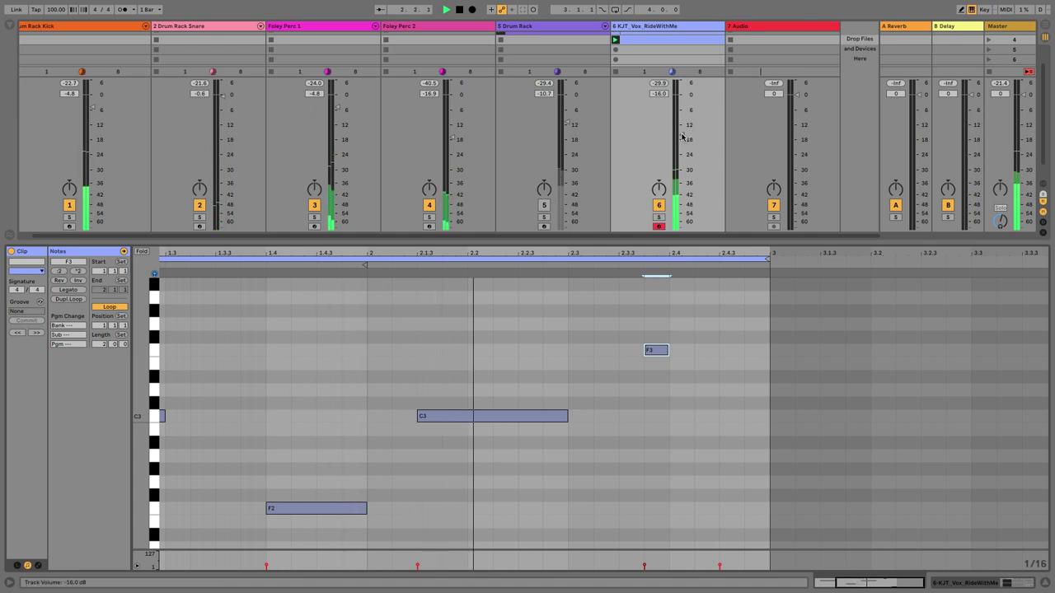
{"action": "left_click_drag", "start_coordinate": [682, 136], "coordinate": [682, 139]}
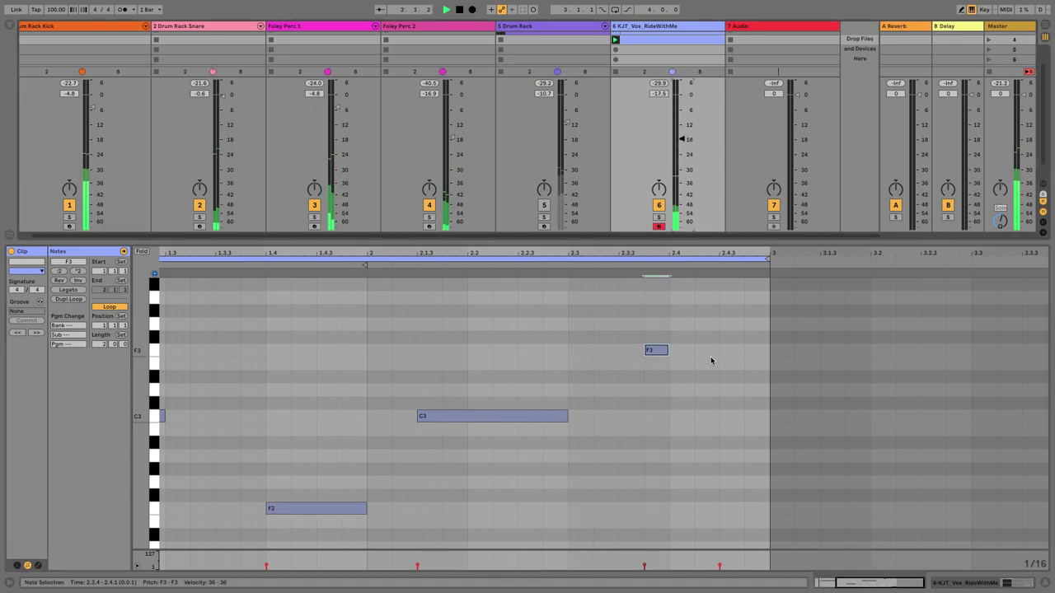
- Activate track 5, solo it together with track 6, and lower track 6's volume to -21.5 dB
{"action": "left_click_drag", "start_coordinate": [580, 247], "coordinate": [580, 265]}
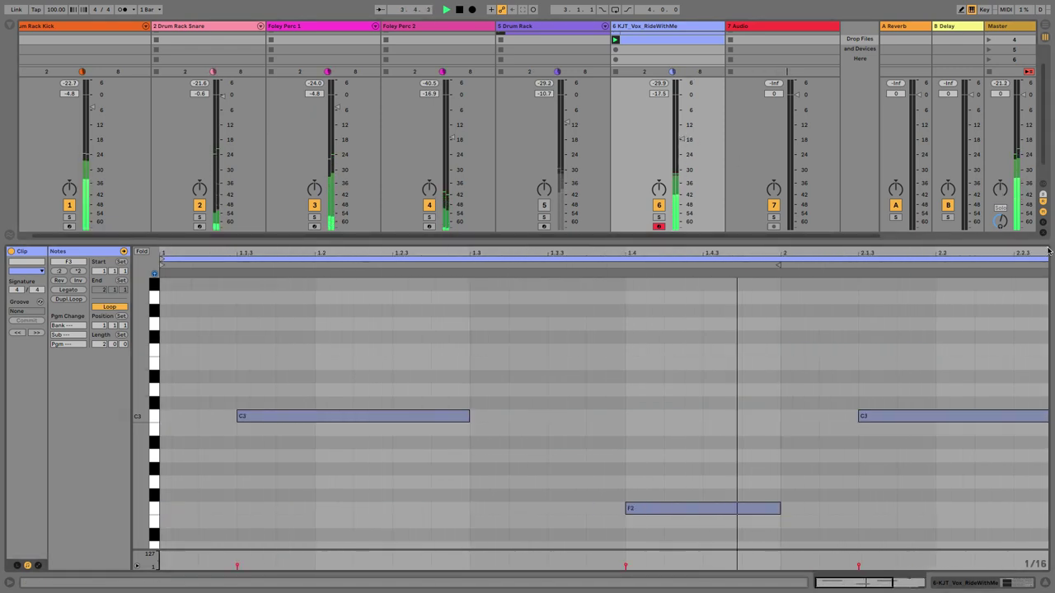
{"action": "left_click", "coordinate": [544, 205]}
{"action": "left_click", "coordinate": [543, 216]}
{"action": "left_click", "coordinate": [658, 217]}
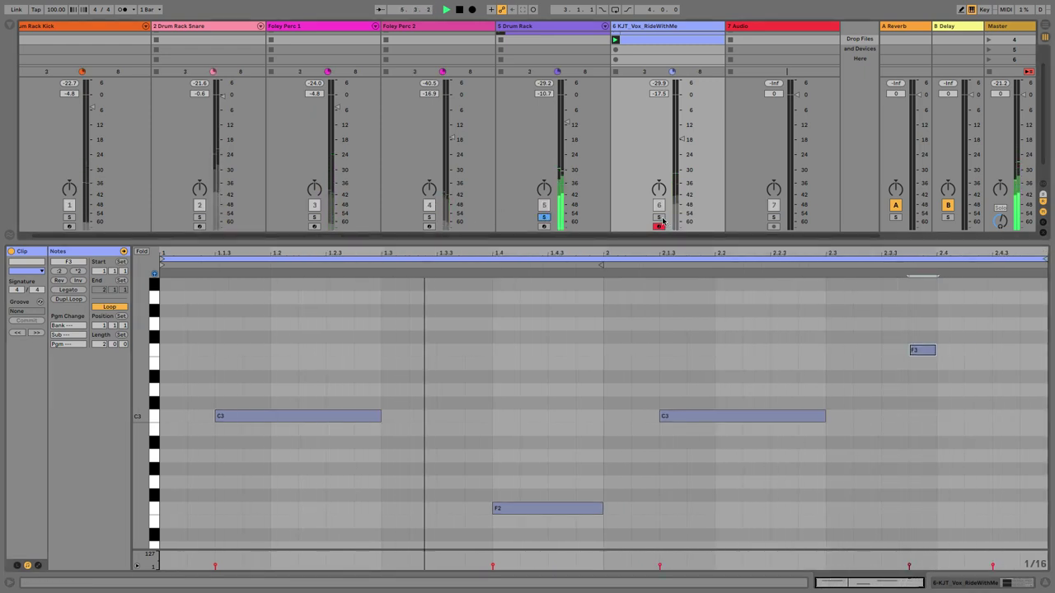
{"action": "left_click_drag", "start_coordinate": [684, 140], "coordinate": [683, 146]}
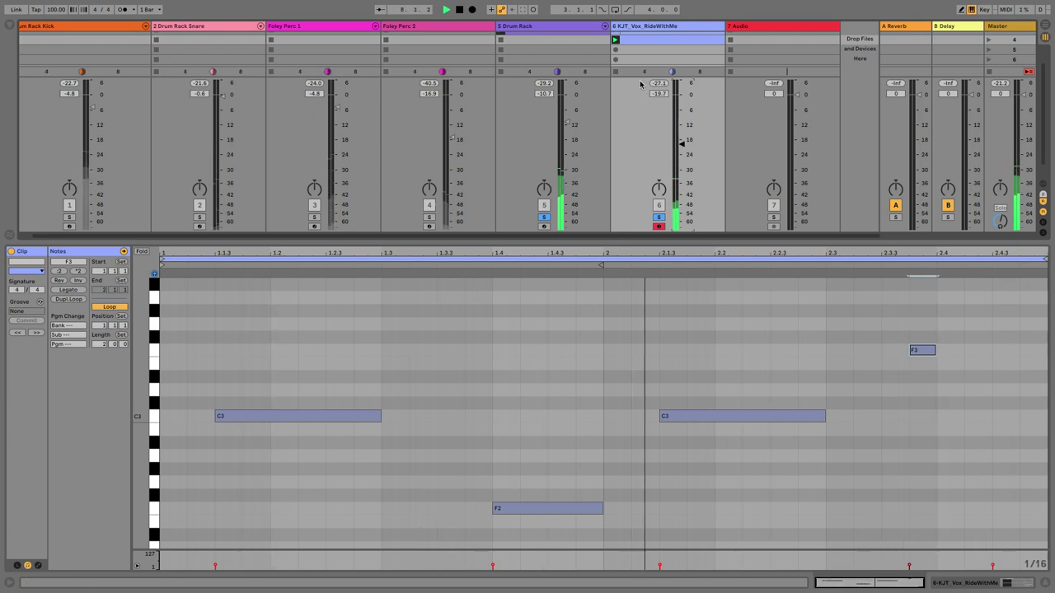
{"action": "left_click_drag", "start_coordinate": [683, 146], "coordinate": [681, 149]}
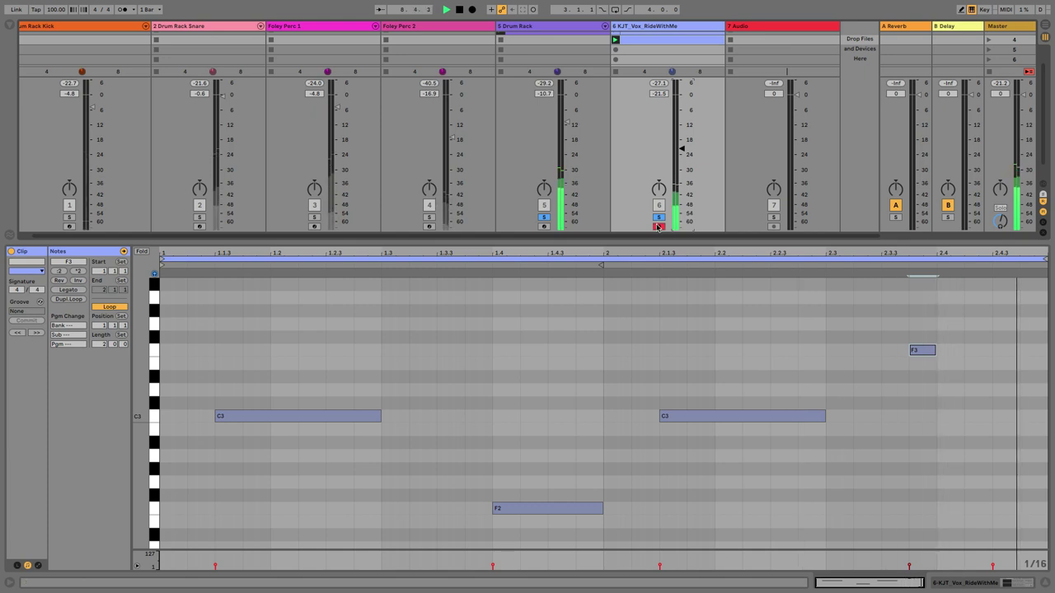
- Turn off the solos on tracks 5 and 6 and set track 6's volume to -23.2 dB against the full mix
{"action": "left_click_drag", "start_coordinate": [684, 240], "coordinate": [696, 333]}
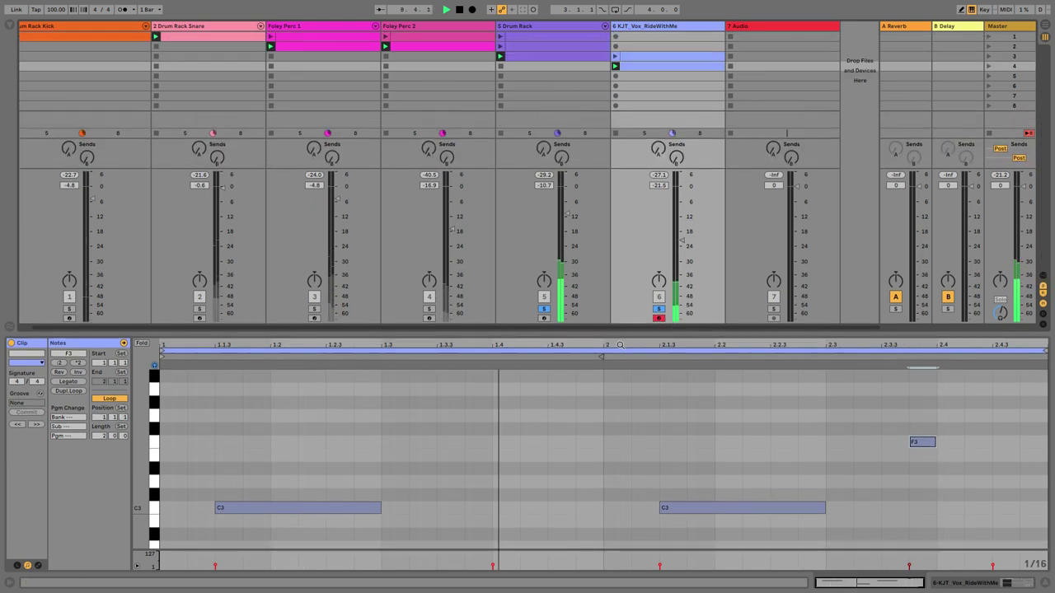
{"action": "left_click", "coordinate": [659, 309]}
{"action": "left_click", "coordinate": [658, 309]}
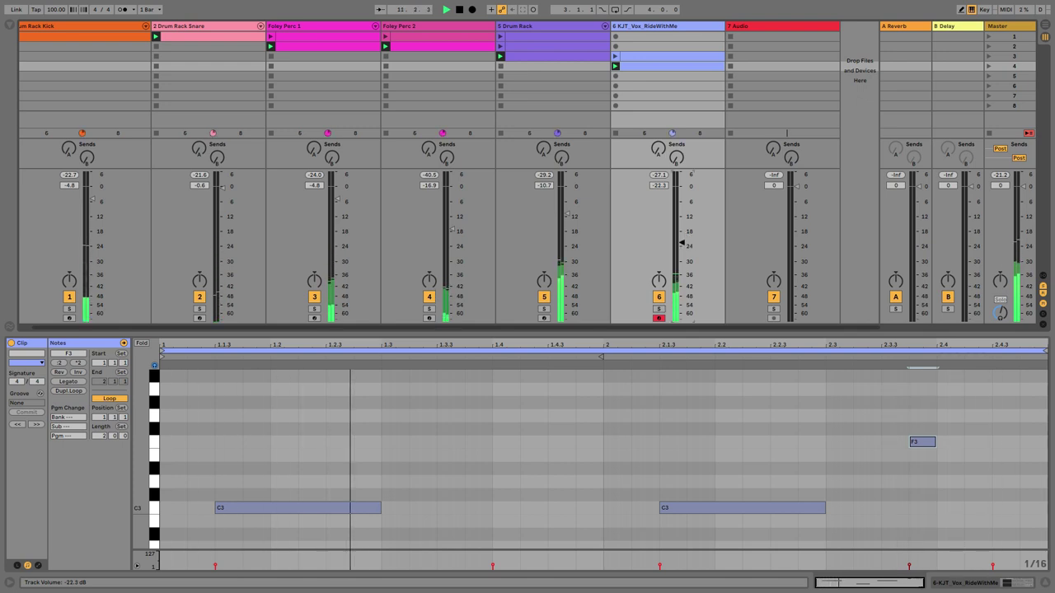
{"action": "left_click_drag", "start_coordinate": [681, 244], "coordinate": [683, 241]}
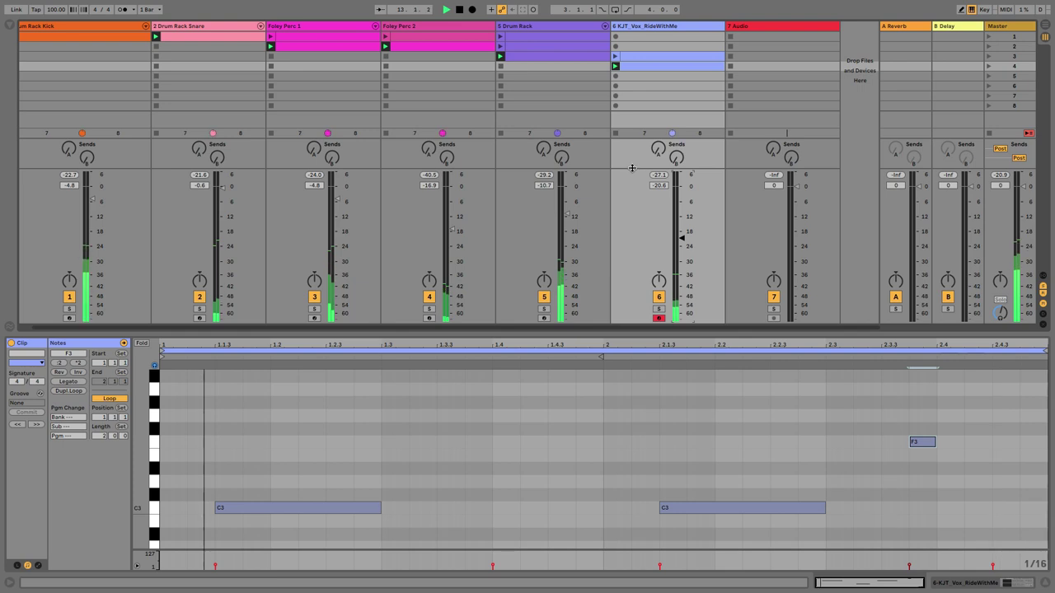
{"action": "mouse_move", "coordinate": [632, 170]}
{"action": "left_mouse_down"}
{"action": "mouse_move", "coordinate": [657, 264]}
{"action": "mouse_move", "coordinate": [663, 237]}
{"action": "mouse_move", "coordinate": [648, 169]}
{"action": "left_mouse_up"}
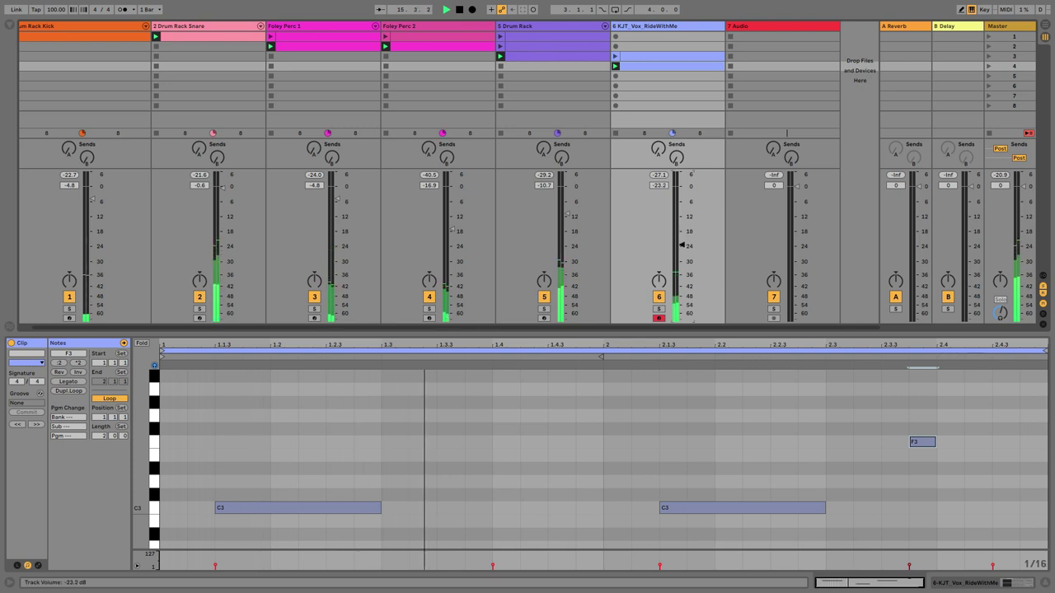
{"action": "left_click_drag", "start_coordinate": [680, 243], "coordinate": [681, 246]}
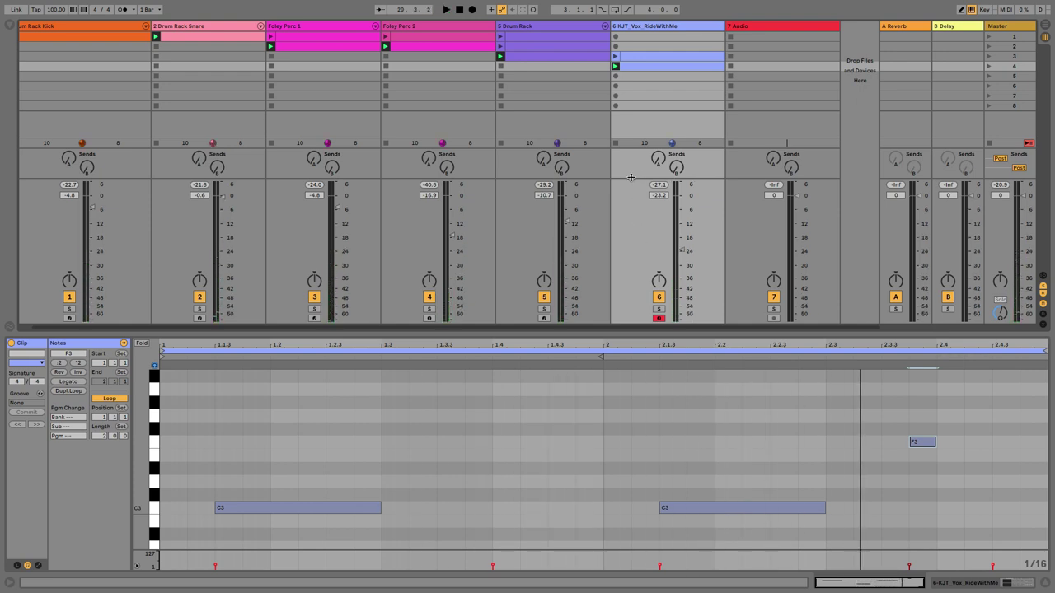
- Deactivate track 5 and play the set to hear the vocal pattern on track 6 without that drum rack
{"action": "left_click_drag", "start_coordinate": [630, 177], "coordinate": [630, 191]}
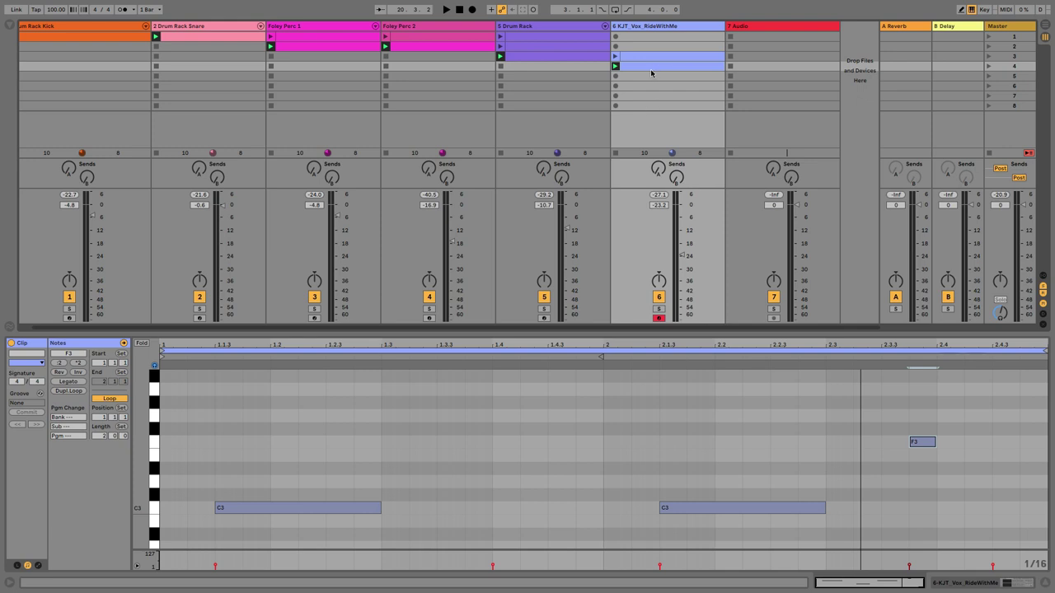
{"action": "left_click_drag", "start_coordinate": [635, 333], "coordinate": [634, 366]}
{"action": "scroll", "coordinate": [508, 458], "scroll_direction": "down", "scroll_amount": 4}
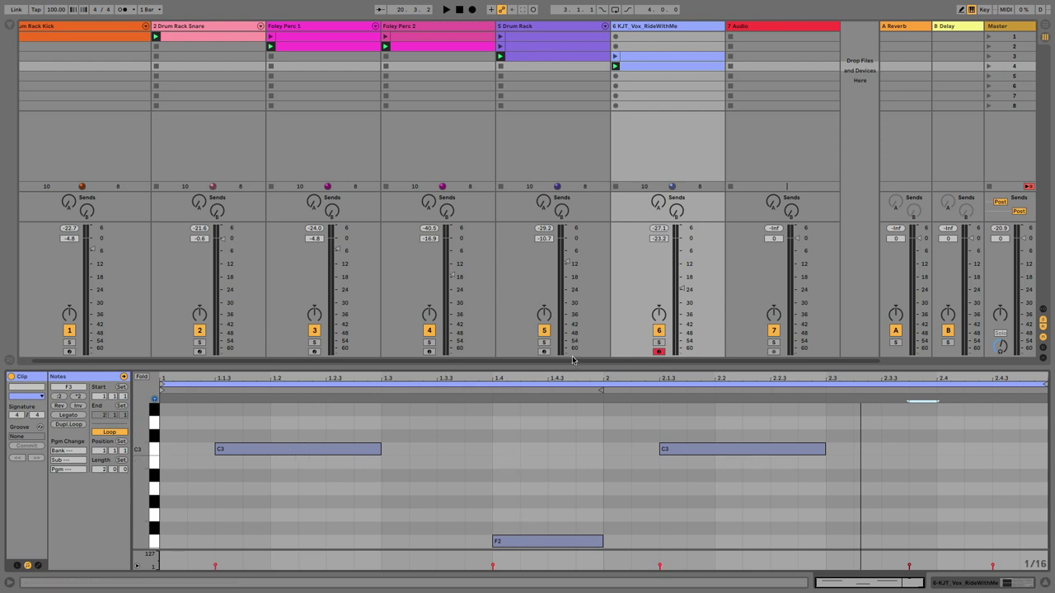
{"action": "left_click", "coordinate": [543, 329]}
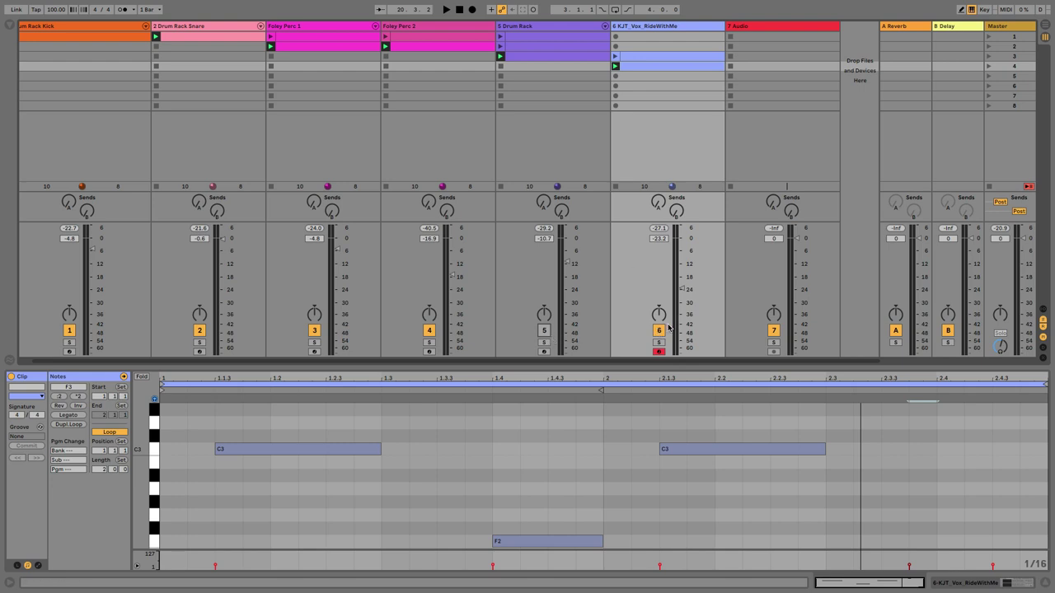
{"action": "key", "text": "space"}
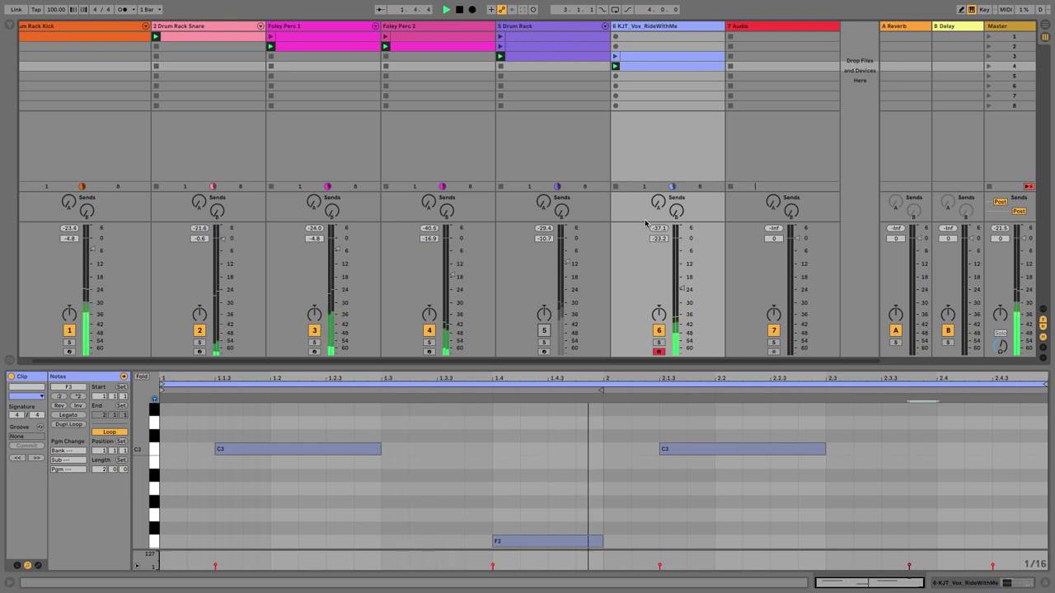
- Deactivate track 6 and reactivate track 5 during playback, and enlarge the clip's note editor
{"action": "left_click", "coordinate": [659, 330]}
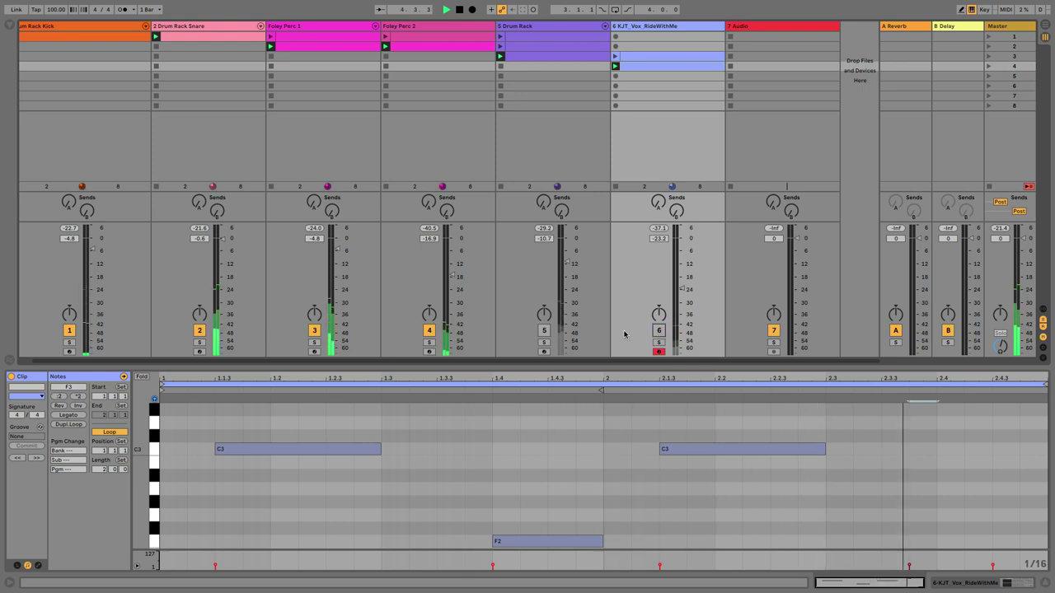
{"action": "left_click", "coordinate": [544, 330]}
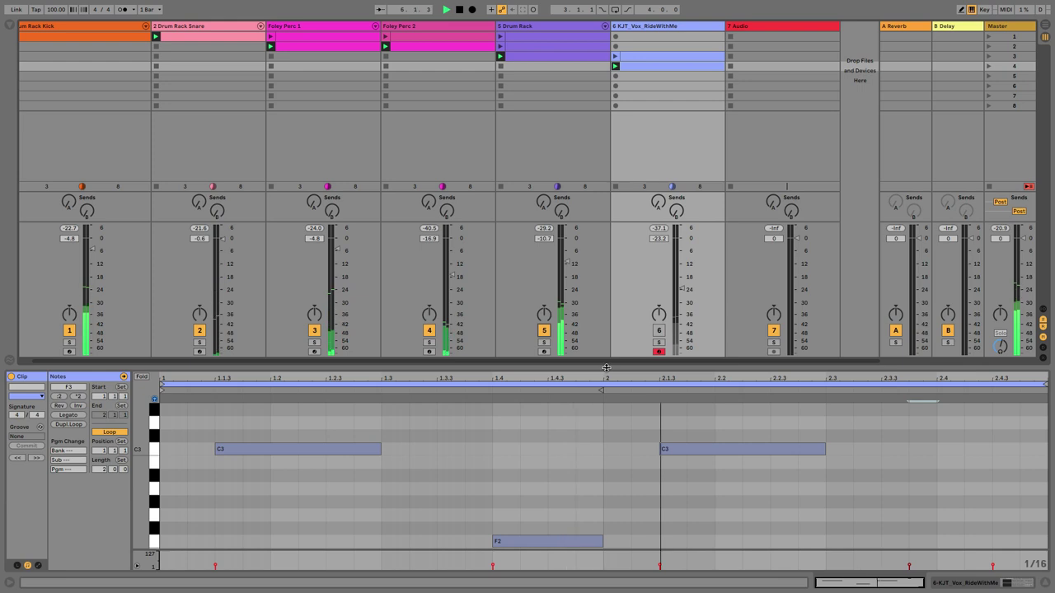
{"action": "left_click_drag", "start_coordinate": [605, 368], "coordinate": [616, 305]}
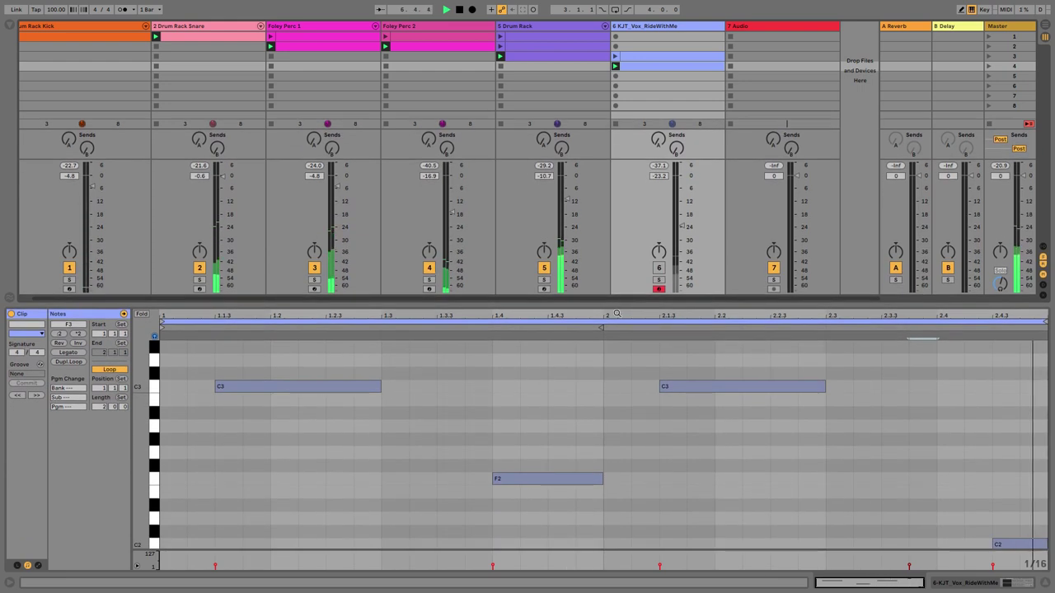